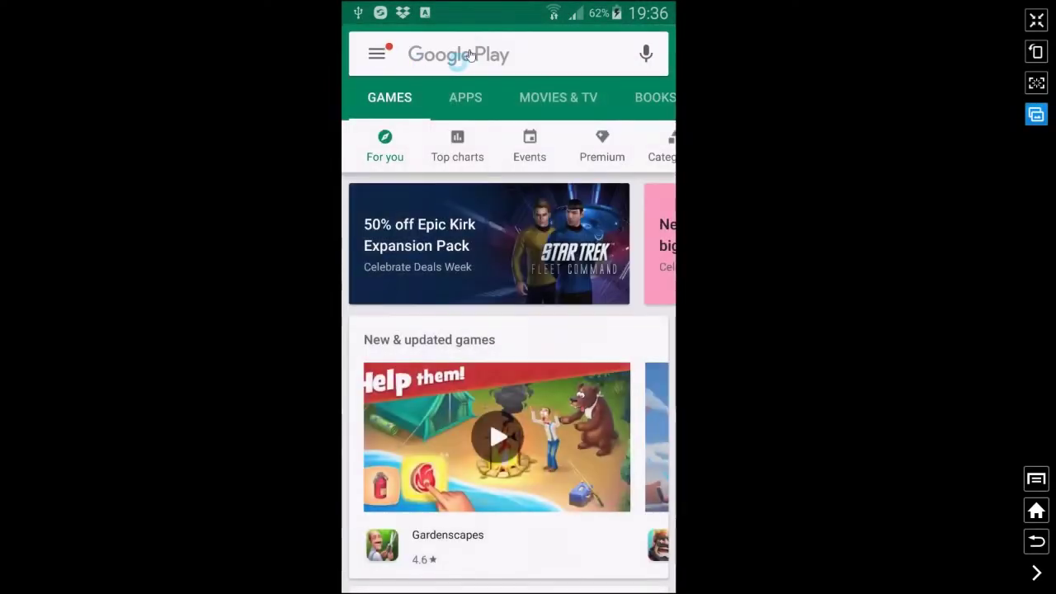
Find MetaMask in the Play Store and install it, accepting its requested permissions.
left_click(470, 54)
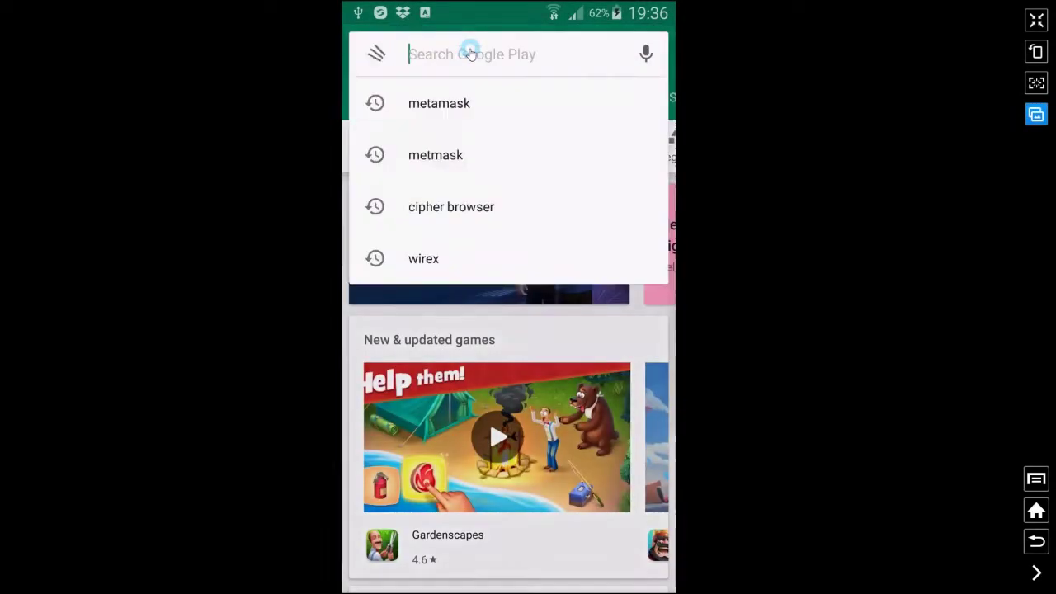
left_click(455, 103)
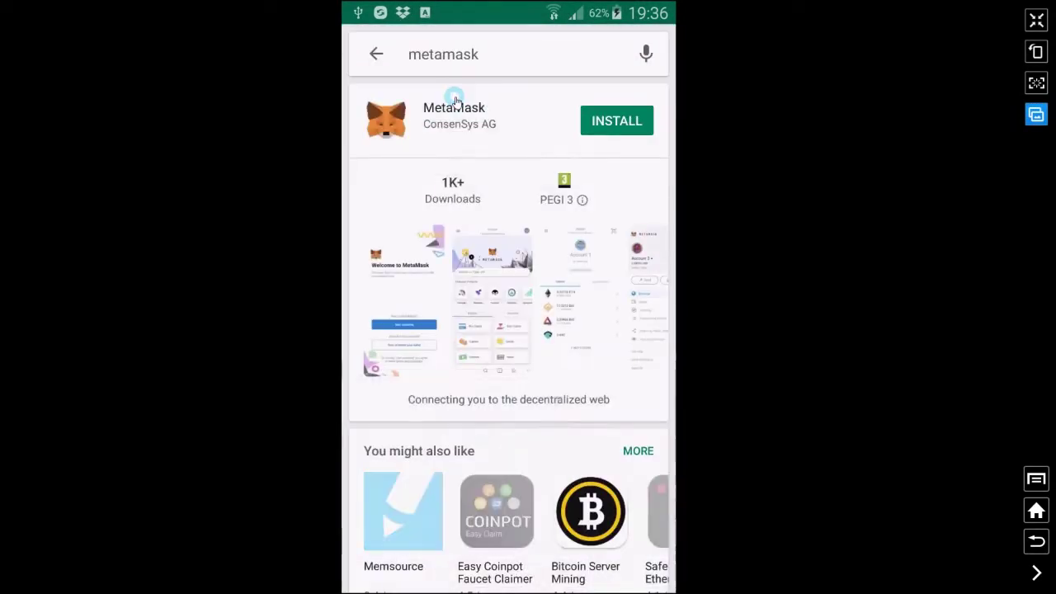
left_click(618, 122)
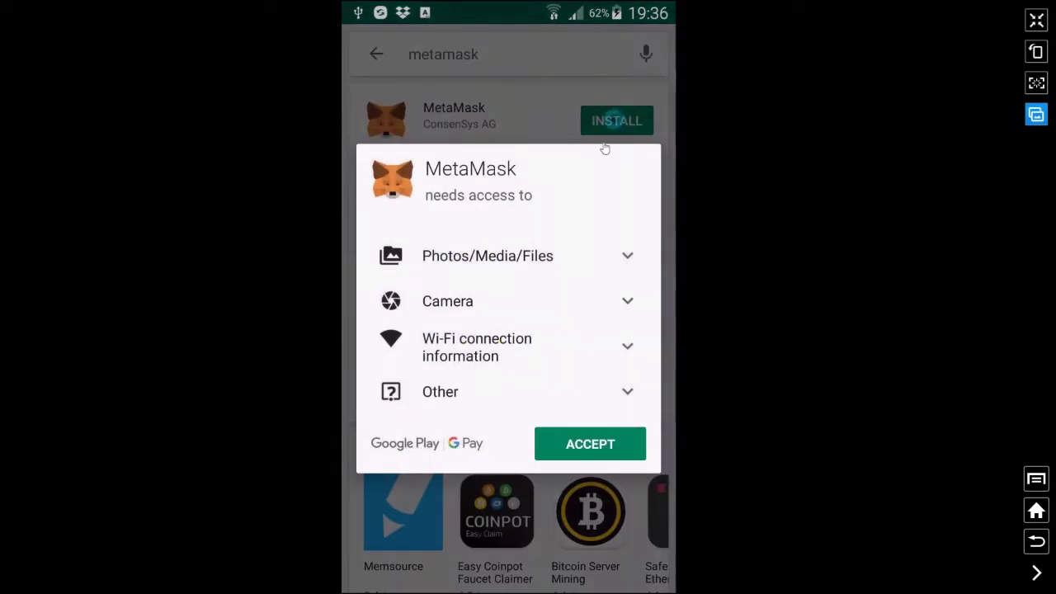
left_click(569, 445)
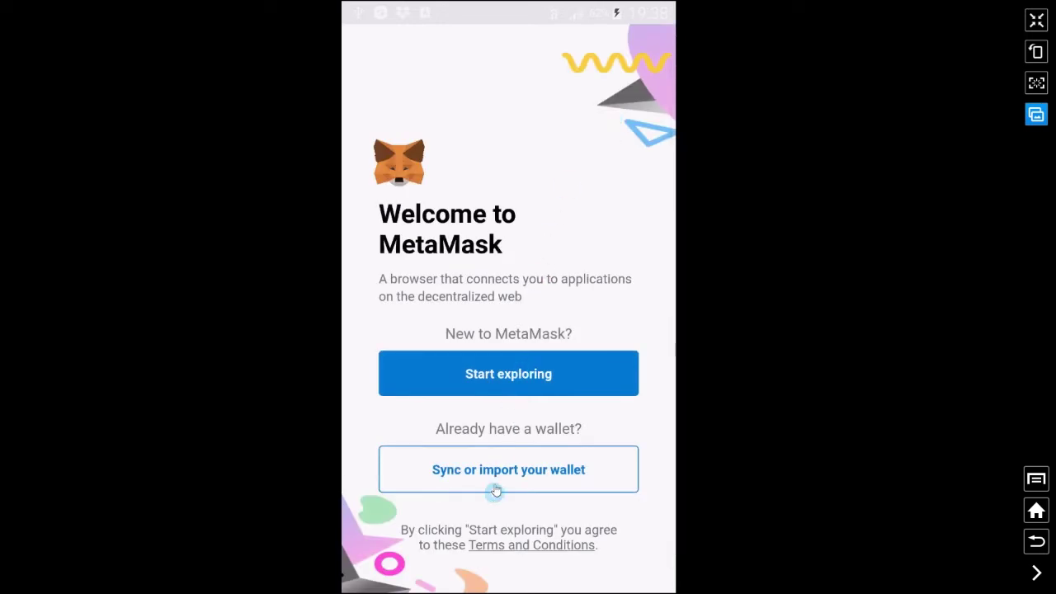
Choose to import an existing wallet by seed phrase and type in the wallet's seed phrase.
left_click(497, 483)
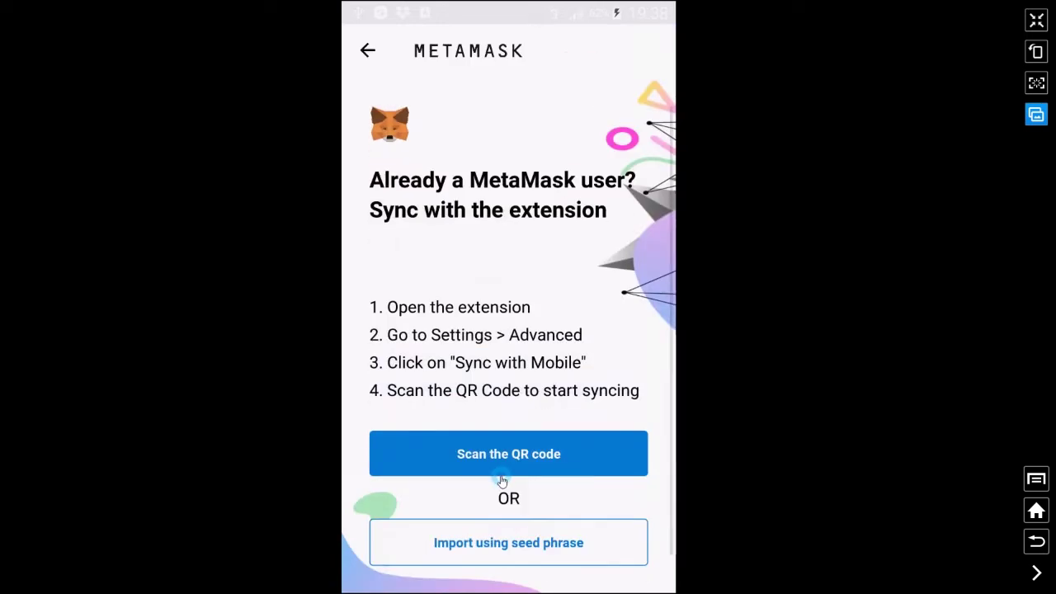
left_click(505, 544)
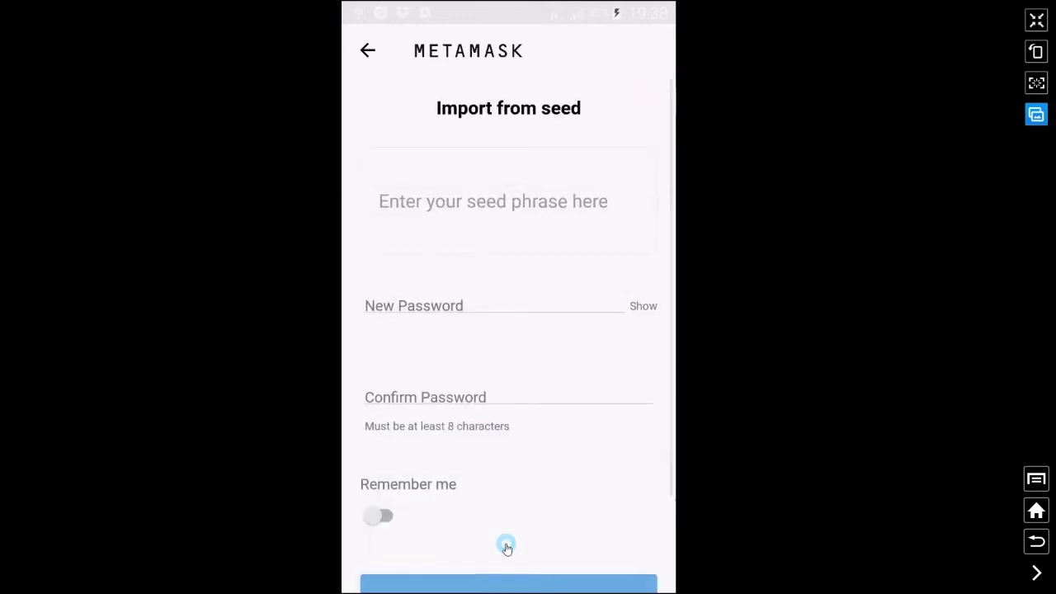
left_click(498, 304)
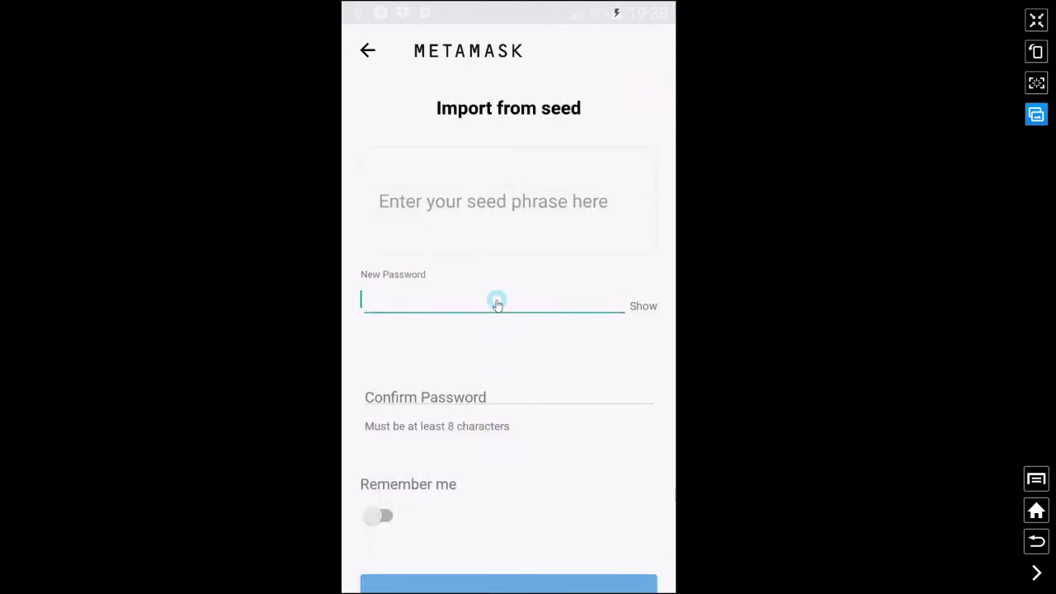
left_click(487, 201)
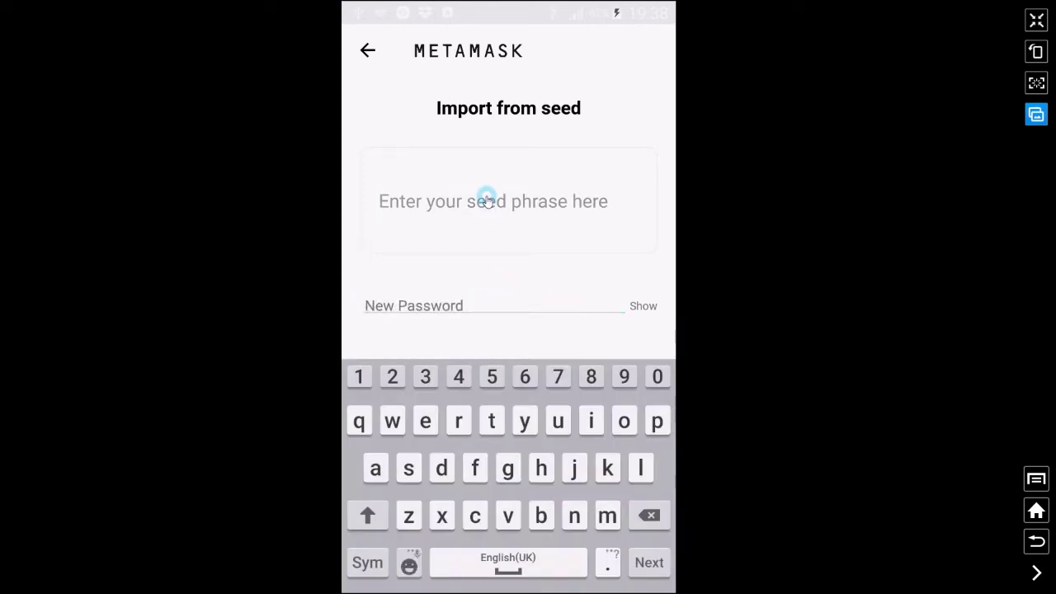
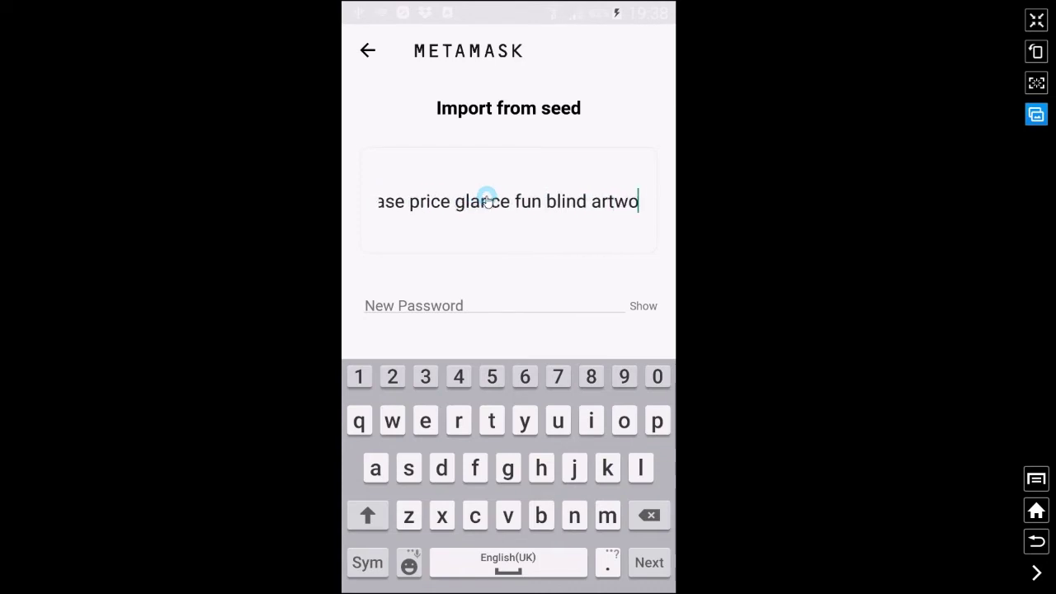
Enter a new wallet password and repeat it in the Confirm Password field.
left_click(492, 306)
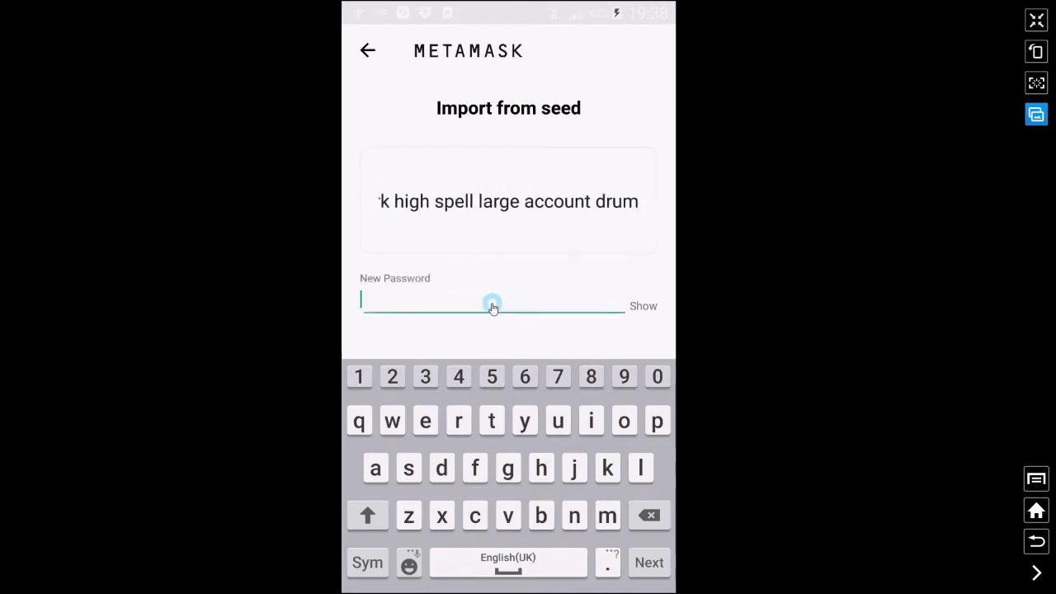
type("P")
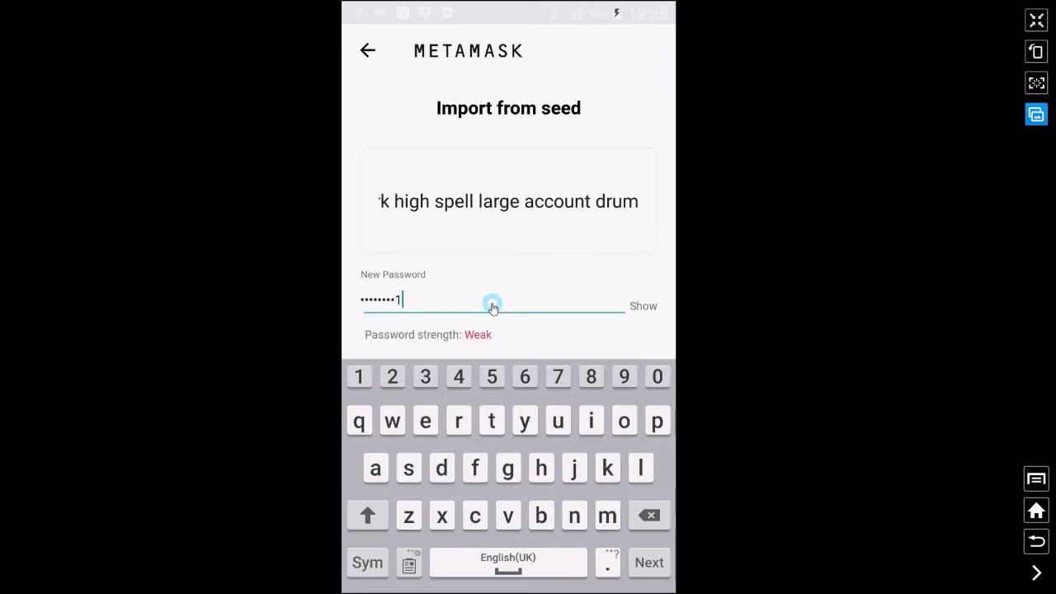
scroll(492, 306, "down", 3)
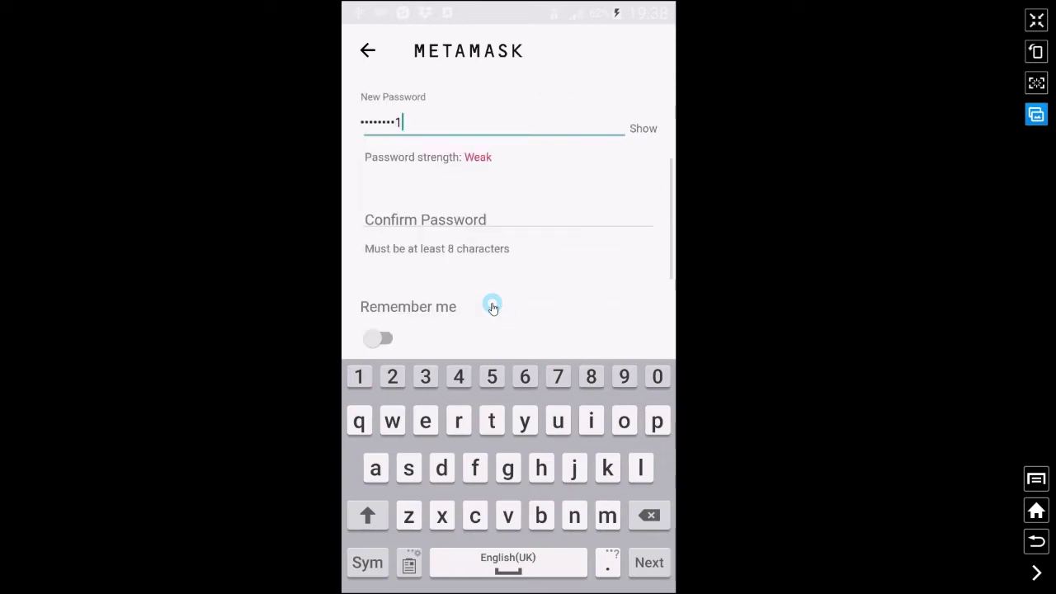
left_click(462, 214)
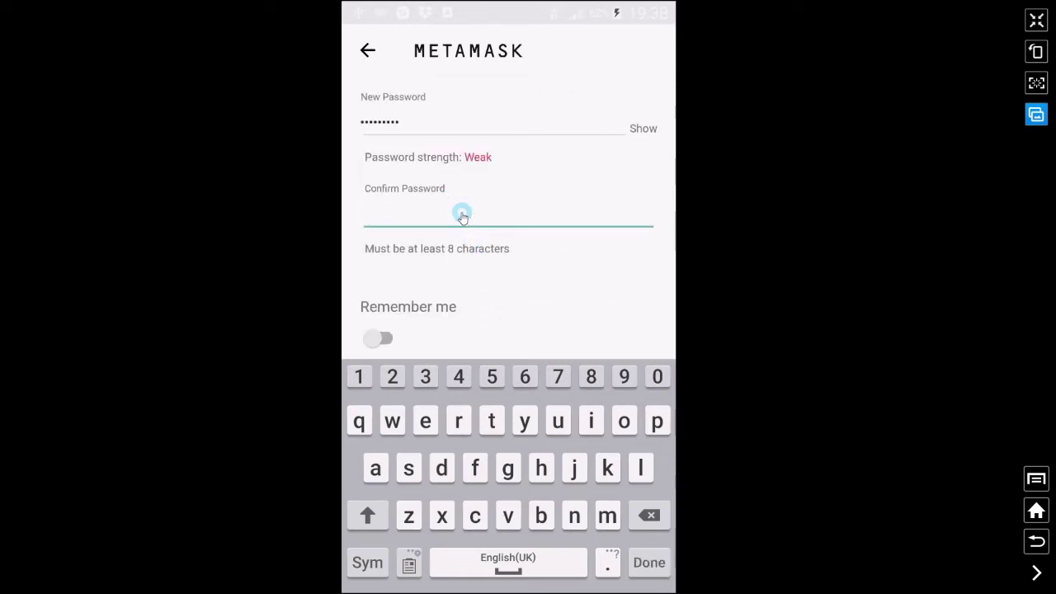
left_click_drag(462, 252, 436, 94)
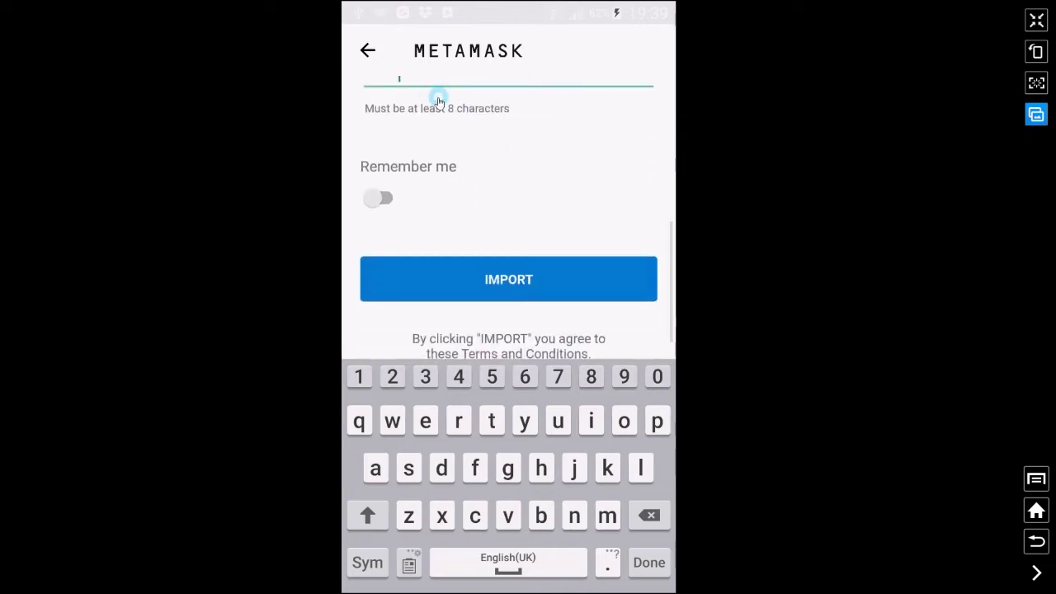
left_click(385, 196)
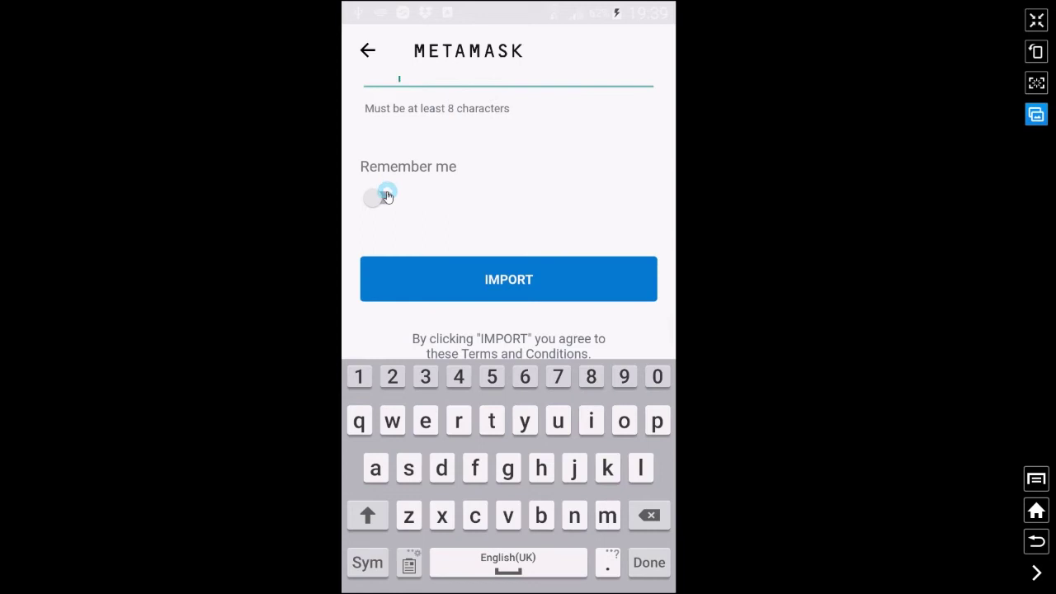
left_click(410, 229)
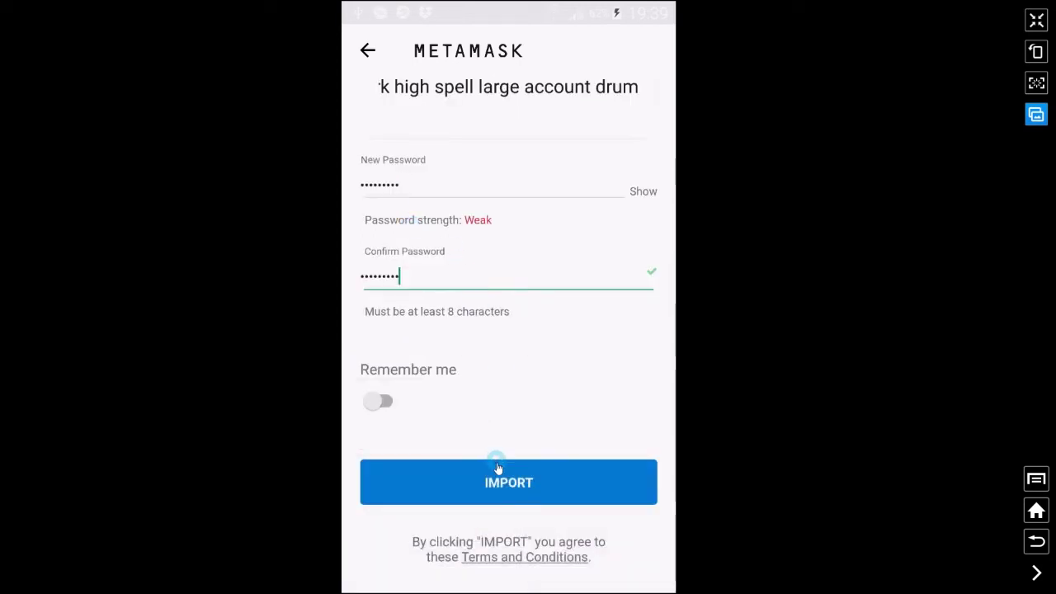
Switch on Remember me and import the wallet.
left_click(381, 401)
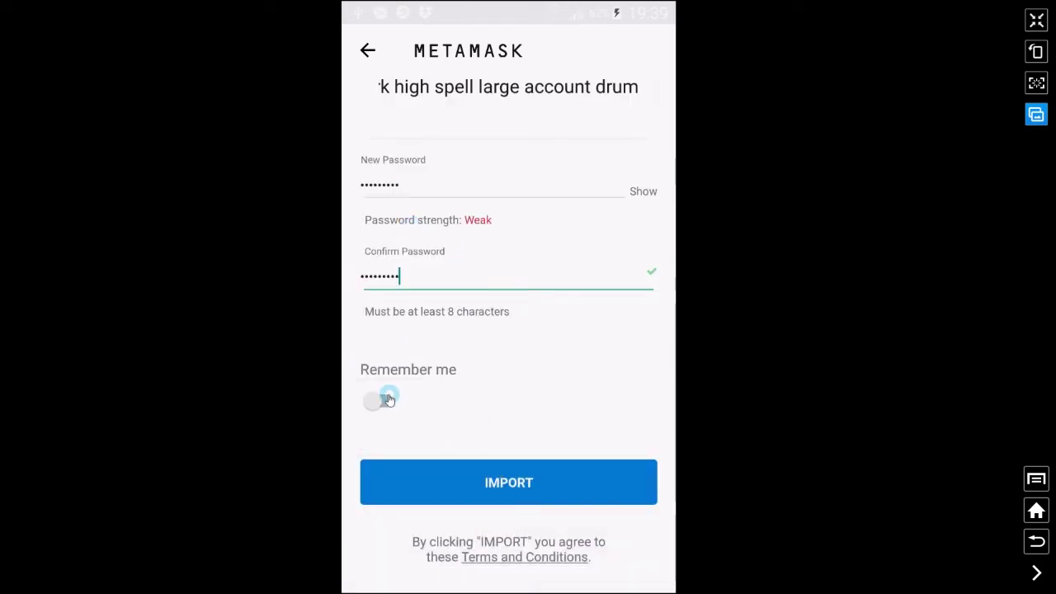
left_click(488, 480)
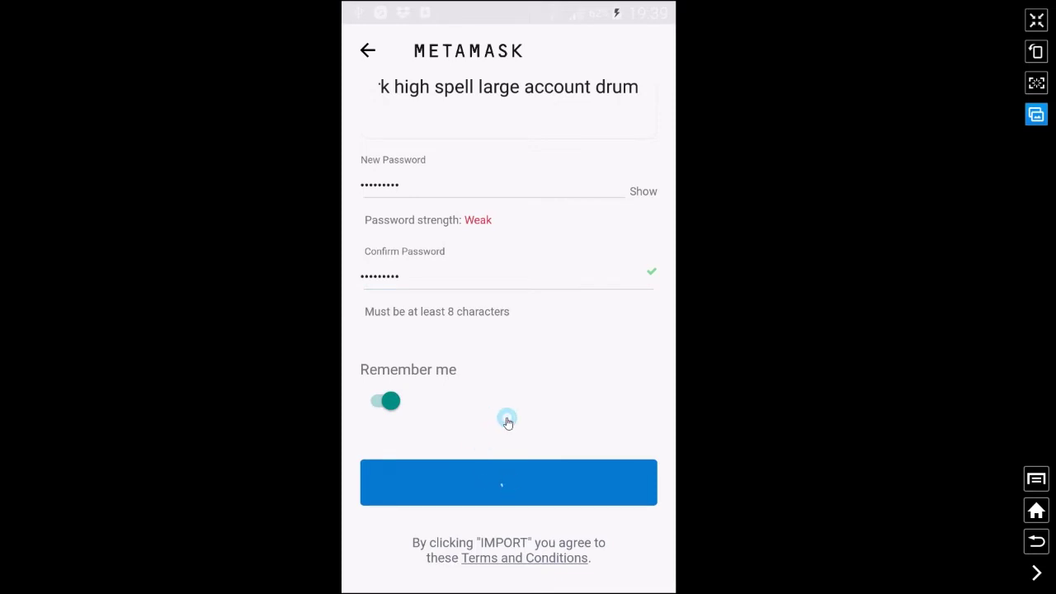
left_click_drag(499, 401, 476, 198)
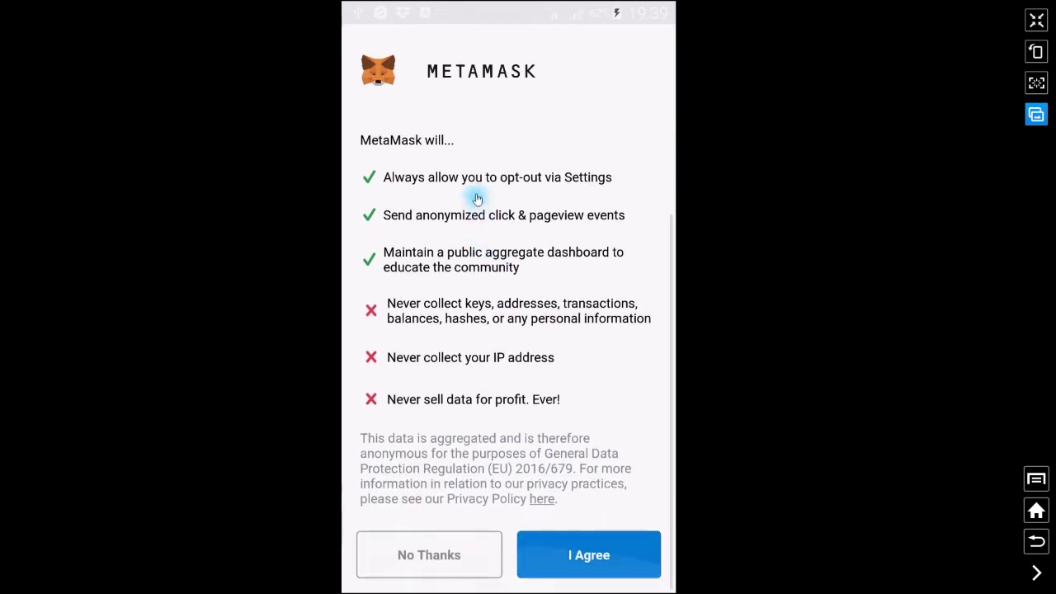
Agree to anonymous usage data collection and click through the tour tips up to the browser's Search tip.
left_click(562, 547)
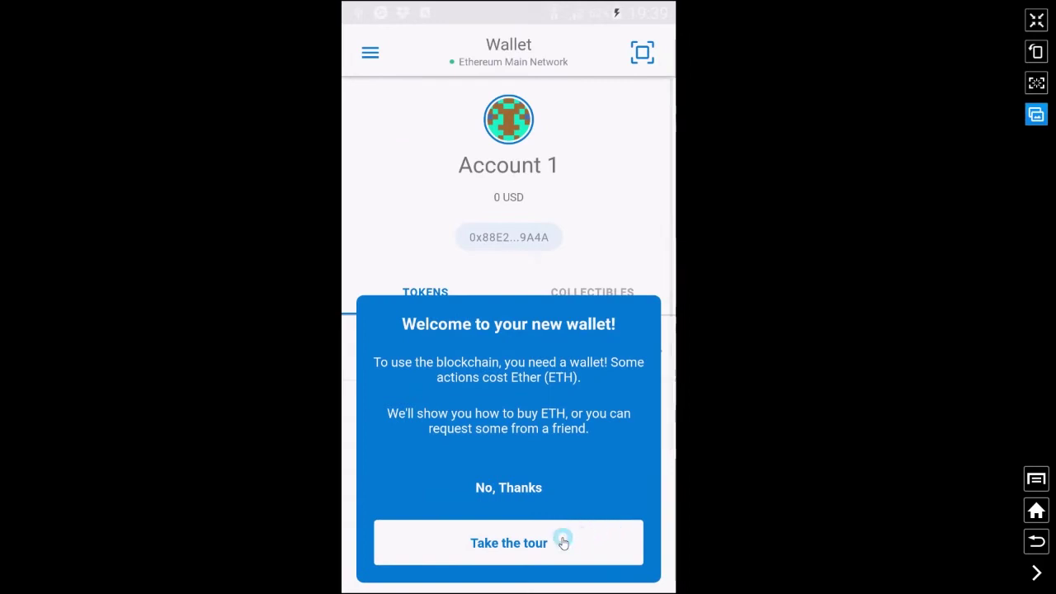
left_click(562, 542)
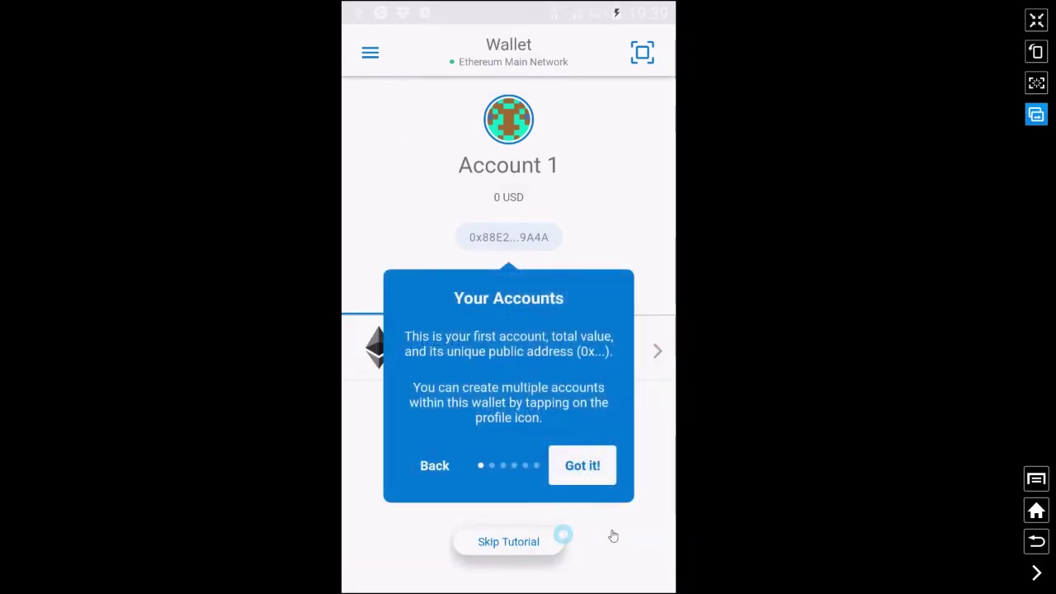
left_click(586, 467)
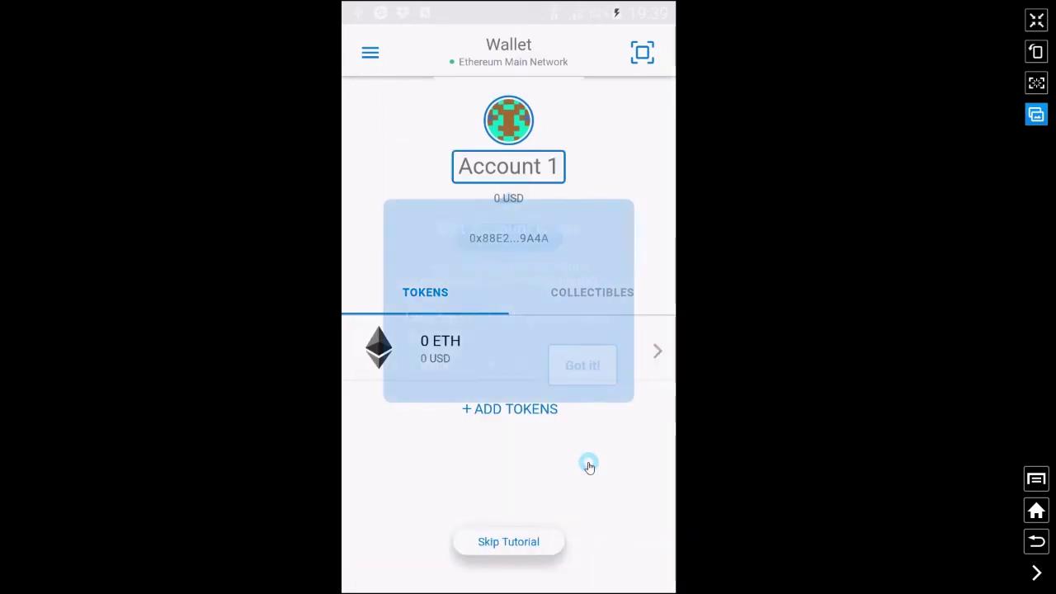
left_click(579, 369)
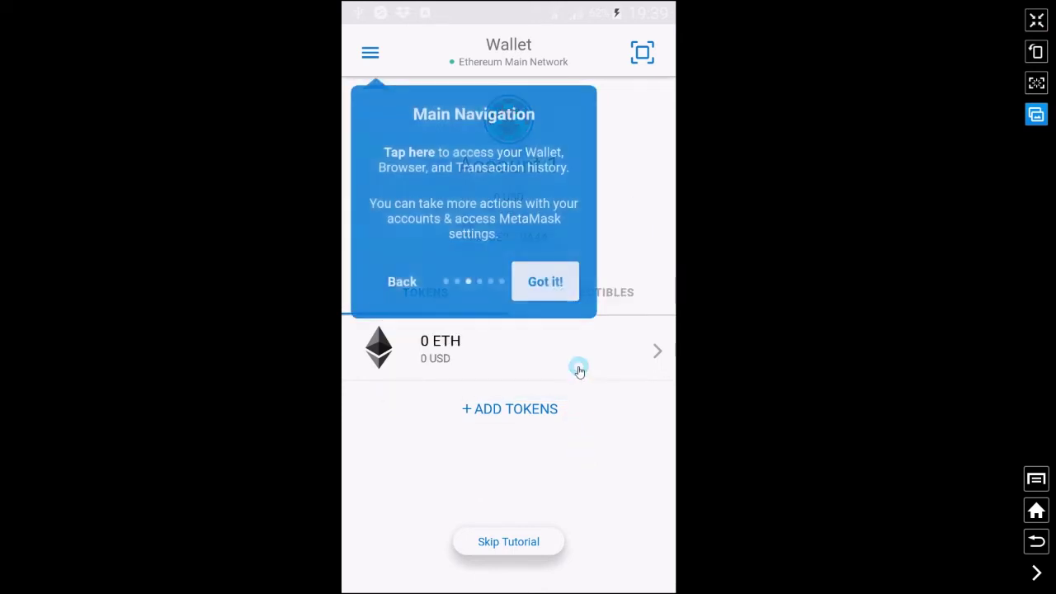
left_click(559, 285)
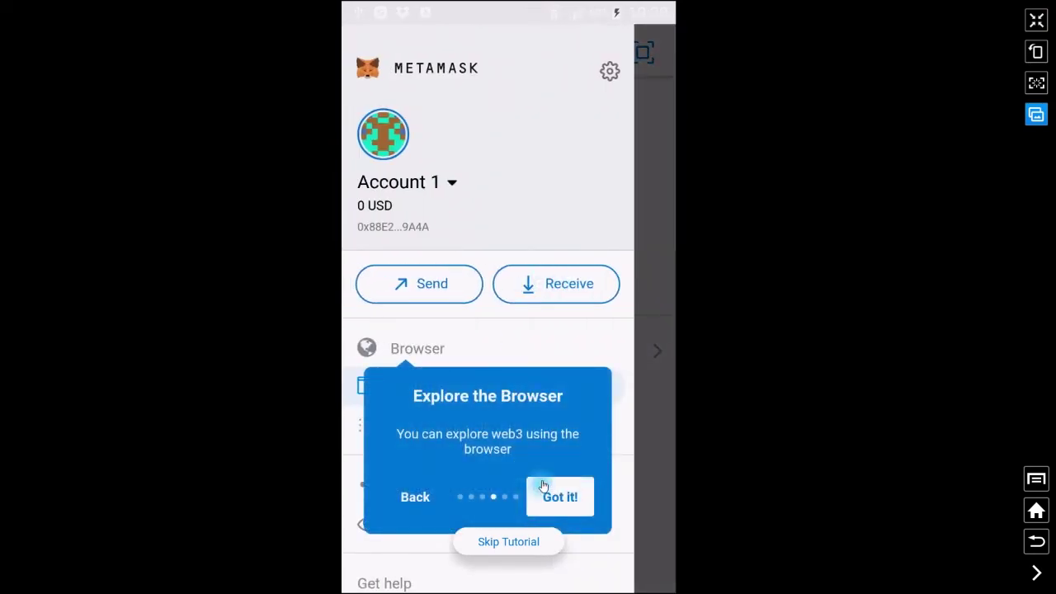
left_click(543, 487)
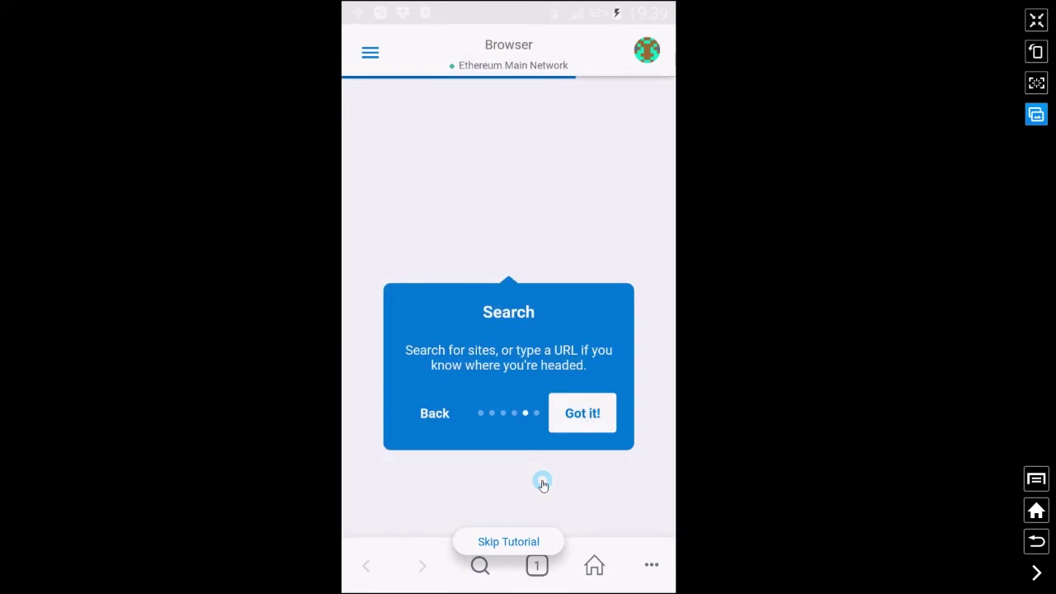
Finish the tour and load gandhiji.io in MetaMask's built-in browser.
left_click(582, 427)
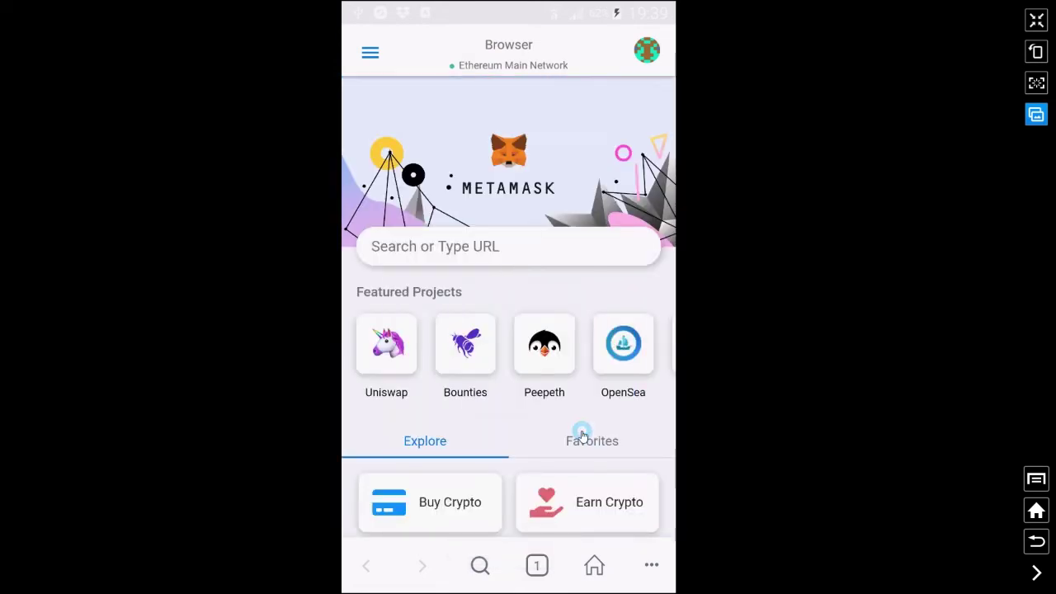
left_click(462, 253)
type("gandhiji.io")
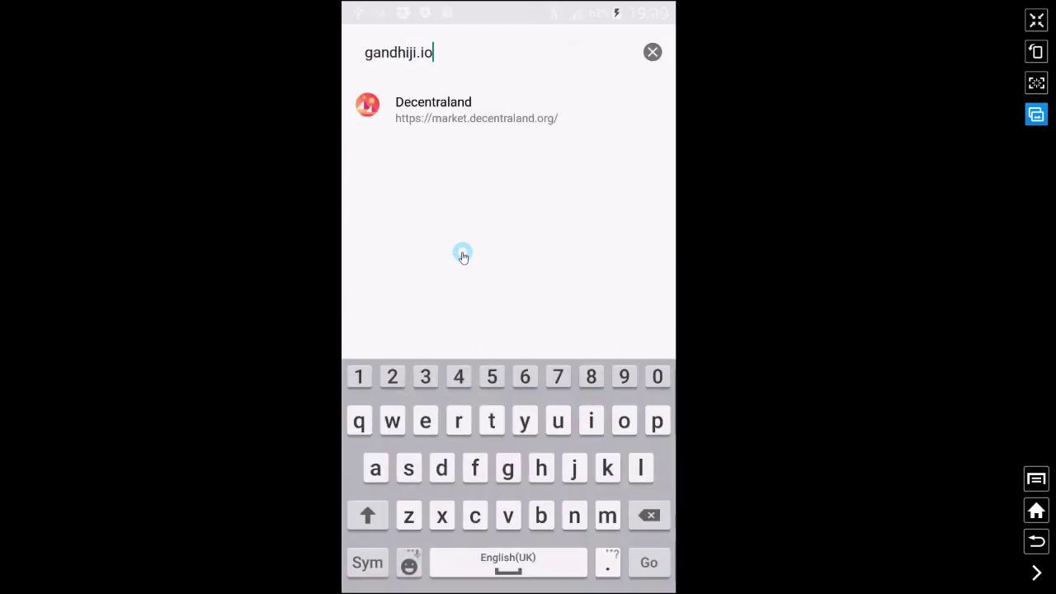
key("Return")
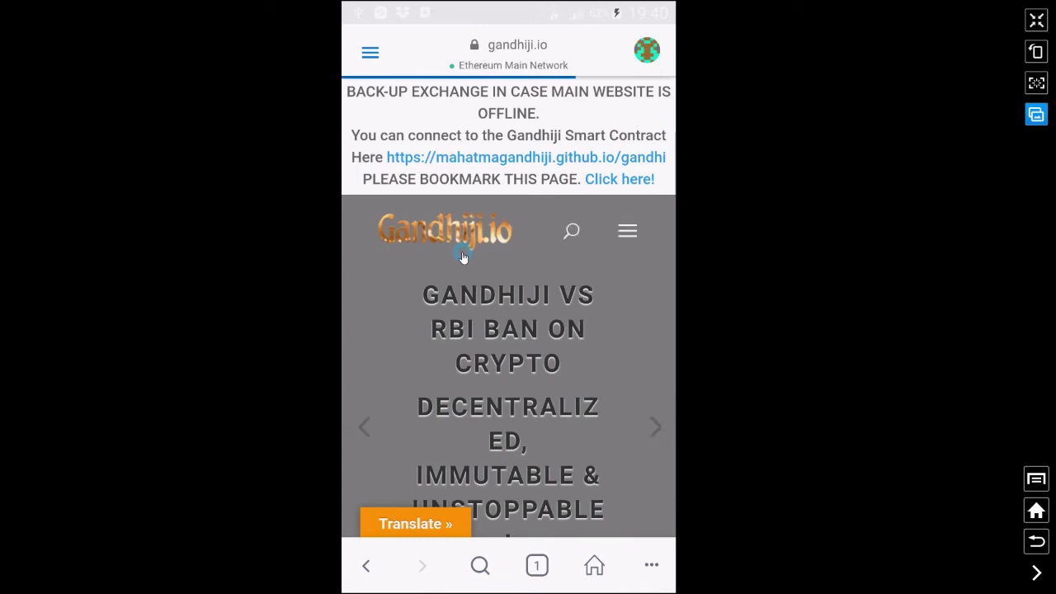
Go to the site's EXCHANGE page from its navigation menu.
left_click(624, 230)
left_click(447, 358)
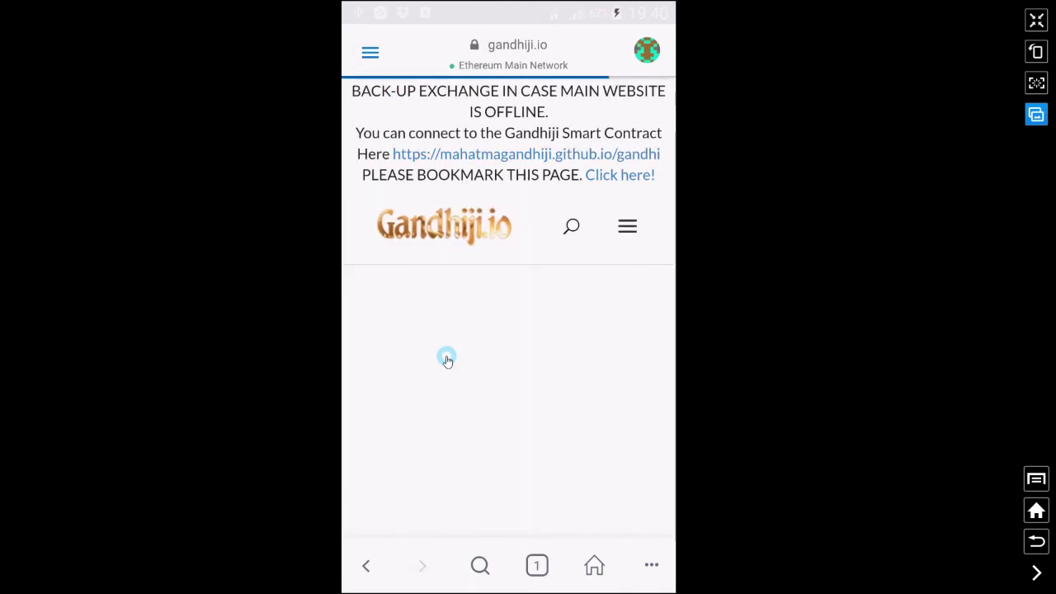
left_click_drag(544, 384, 542, 180)
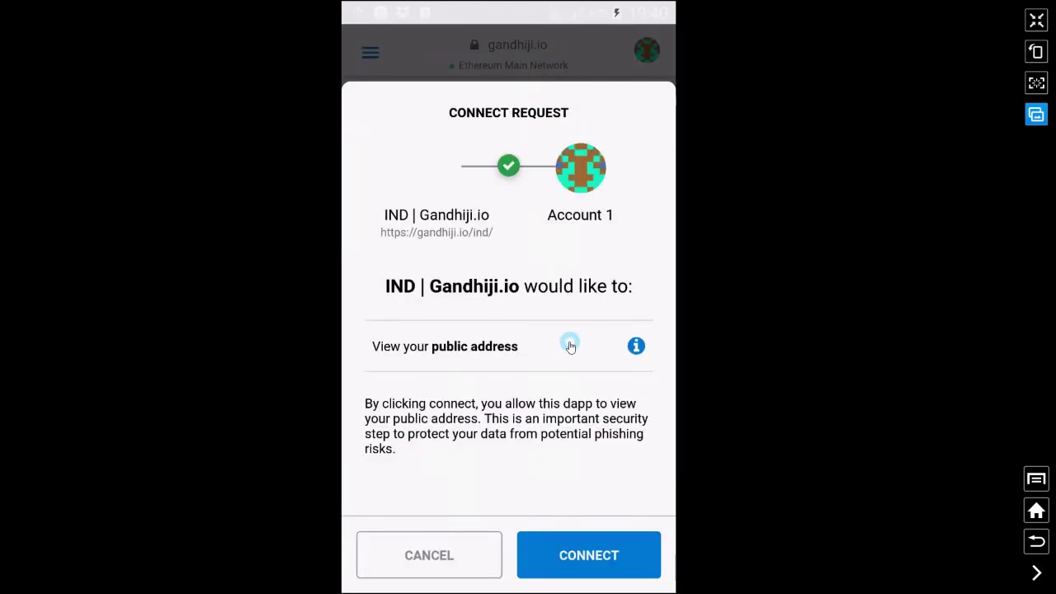
Connect Account 1 to Gandhiji.io and save the site to Favorites.
left_click(545, 556)
left_click(652, 565)
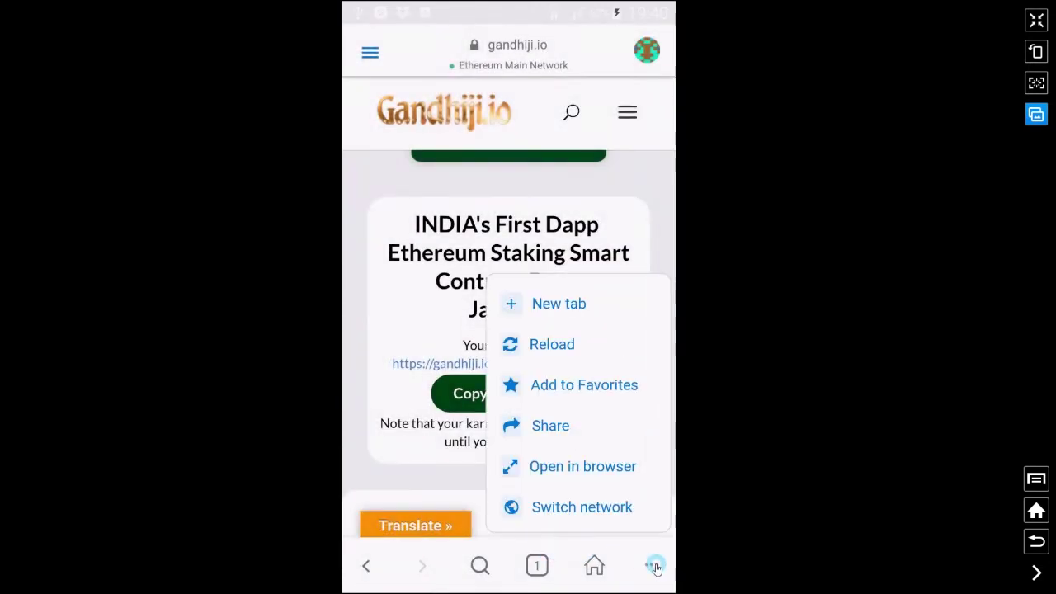
left_click(584, 384)
left_click(589, 547)
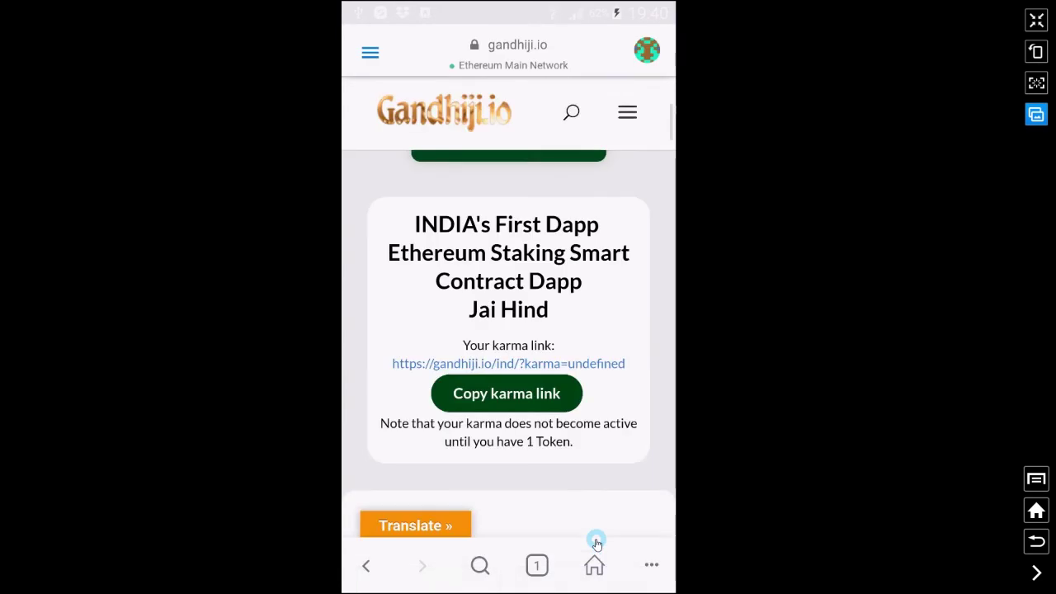
Scroll down the exchange page to check the 0.48 IND token balance.
left_click_drag(541, 495, 545, 284)
left_click_drag(572, 448, 573, 292)
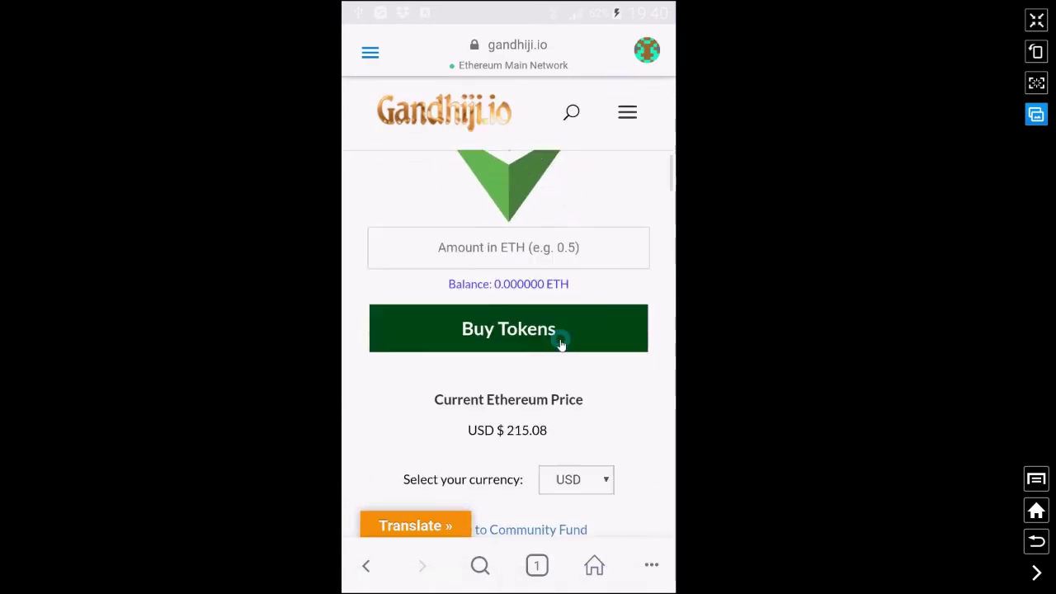
scroll(560, 343, "down", 10)
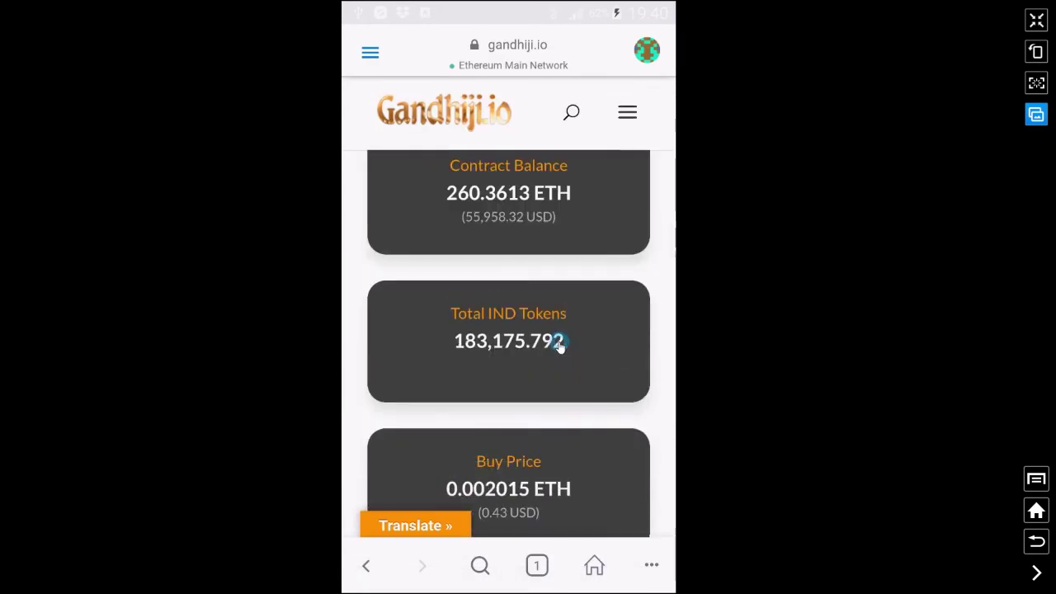
scroll(559, 346, "down", 10)
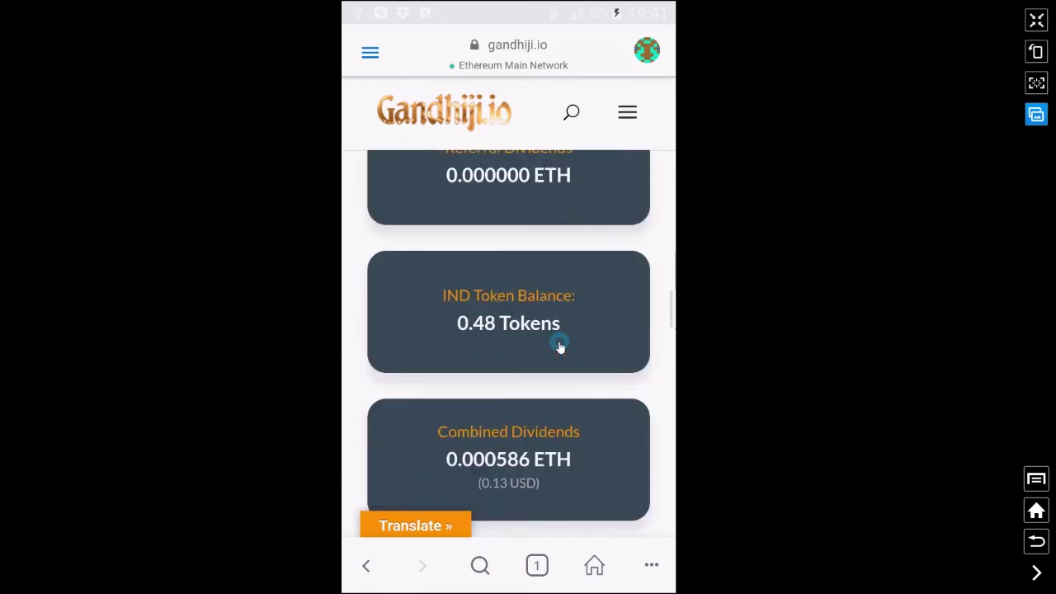
scroll(559, 347, "down", 2)
scroll(559, 347, "up", 10)
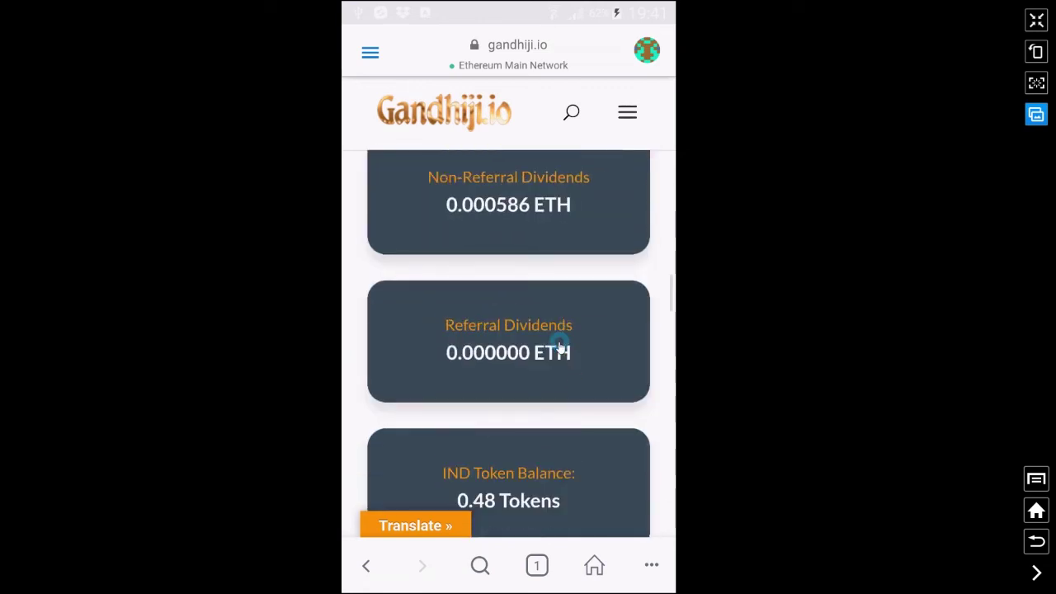
scroll(559, 346, "up", 15)
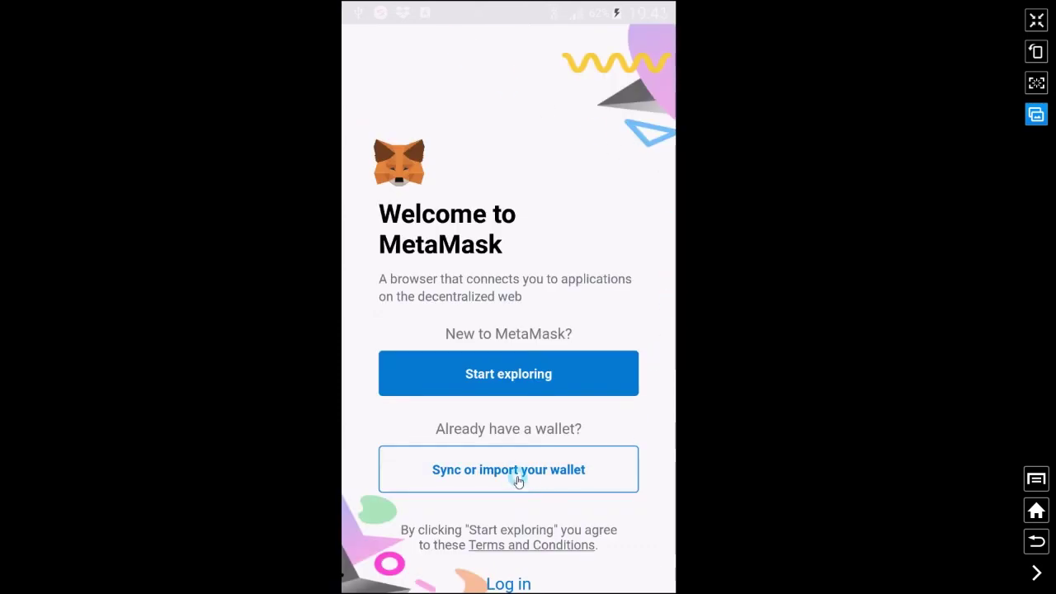
Start syncing with the extension via QR code, accepting that the phone's current accounts get overridden.
left_click(518, 478)
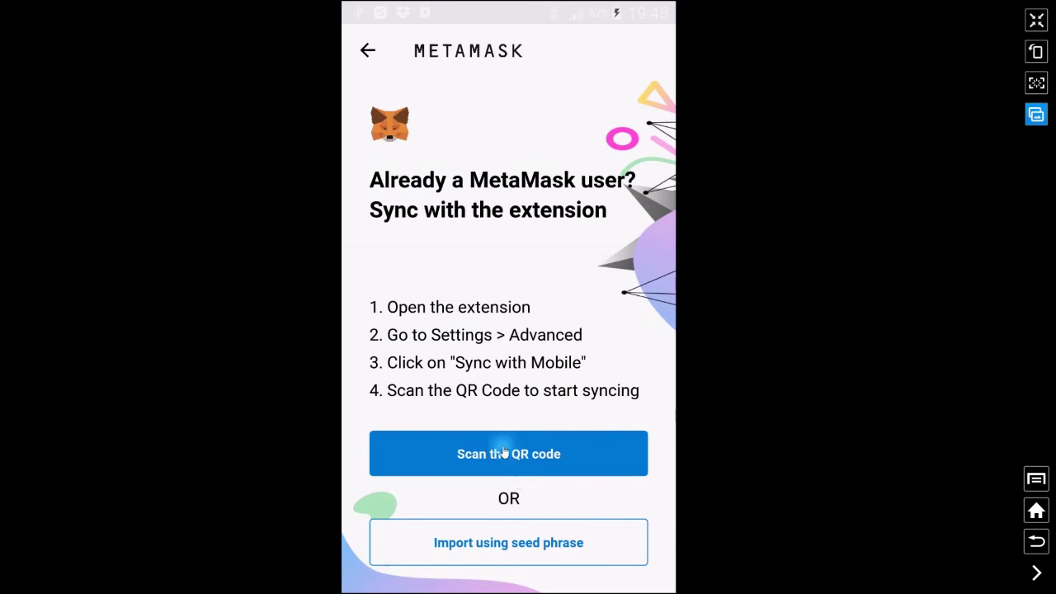
left_click(504, 450)
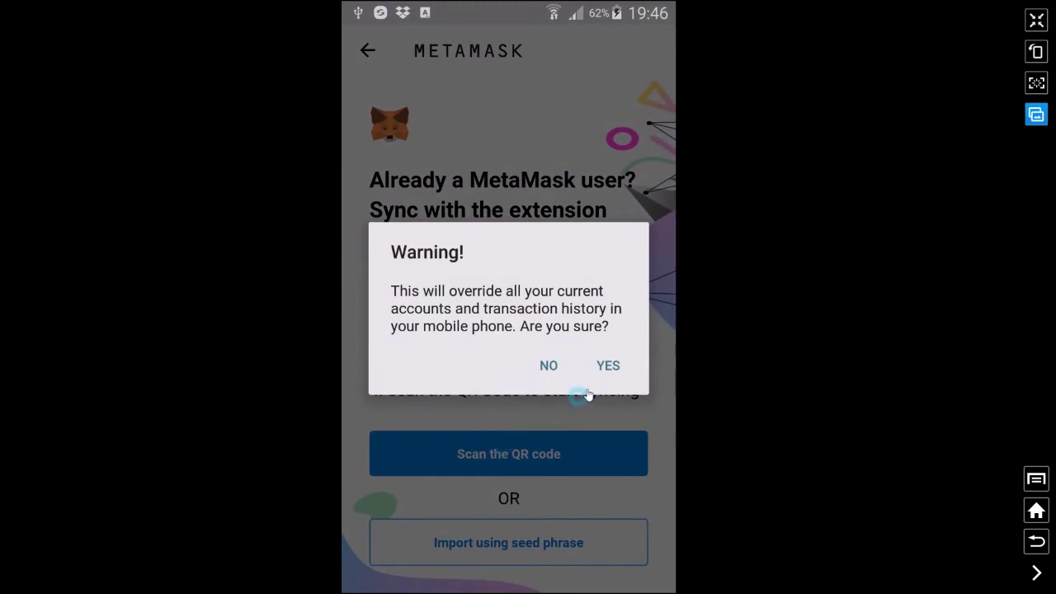
left_click(611, 364)
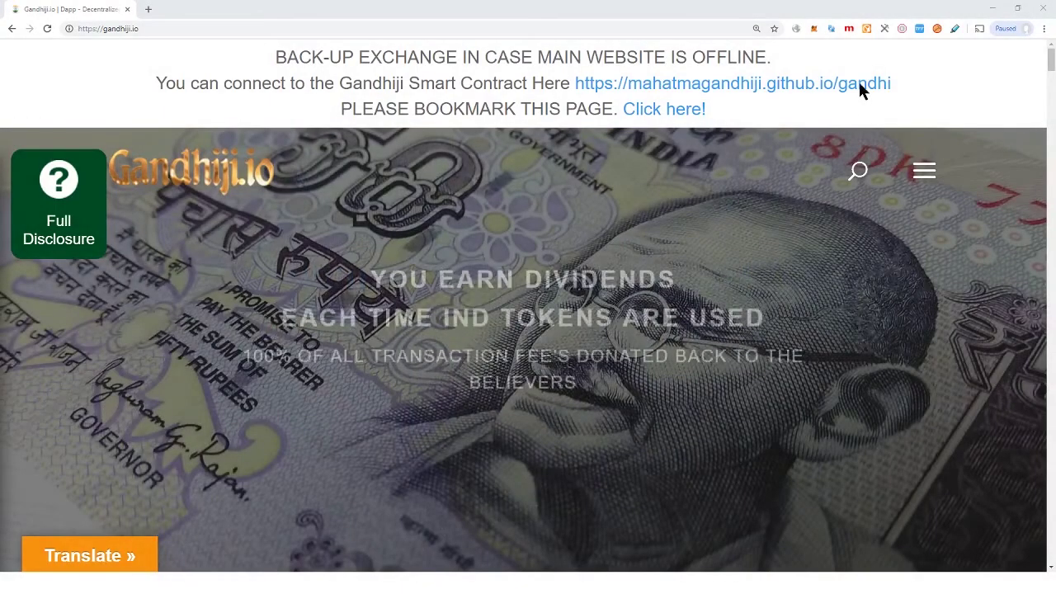
In the Chrome extension, open Settings > Advanced > Sync with mobile and enter the wallet password.
left_click(811, 28)
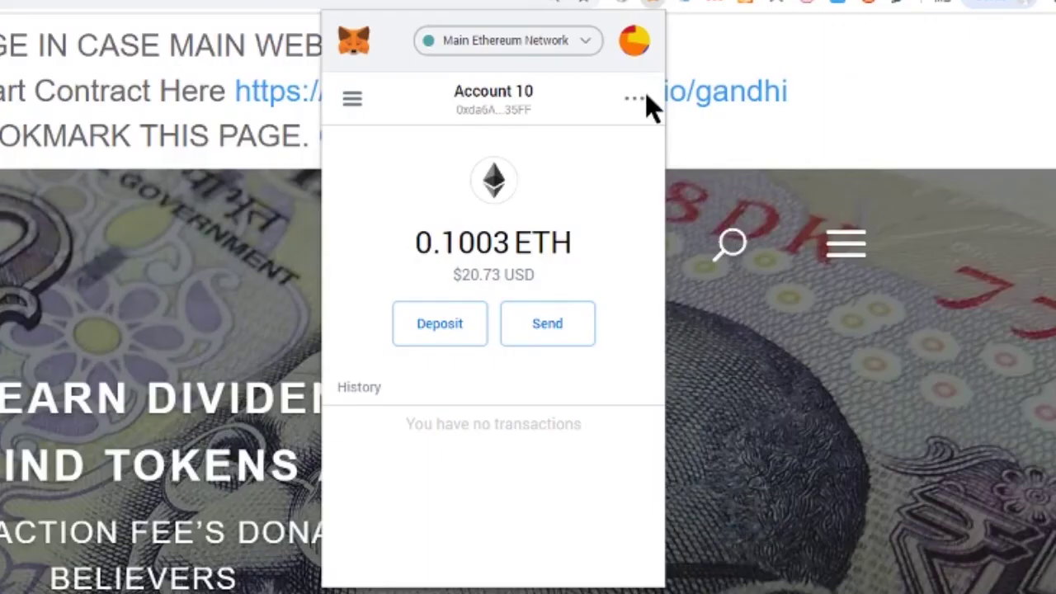
left_click(635, 41)
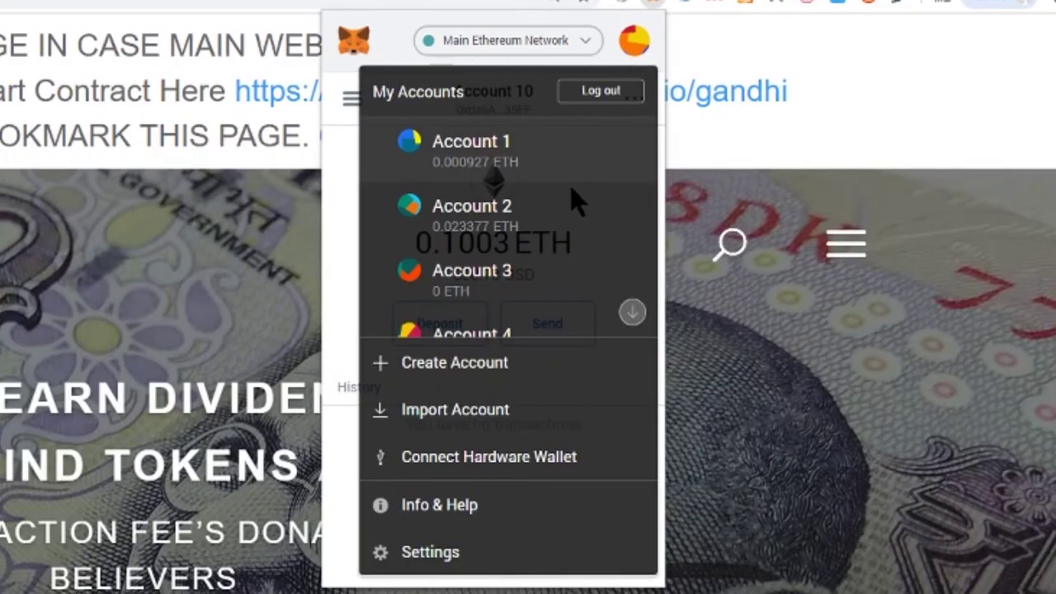
left_click(445, 553)
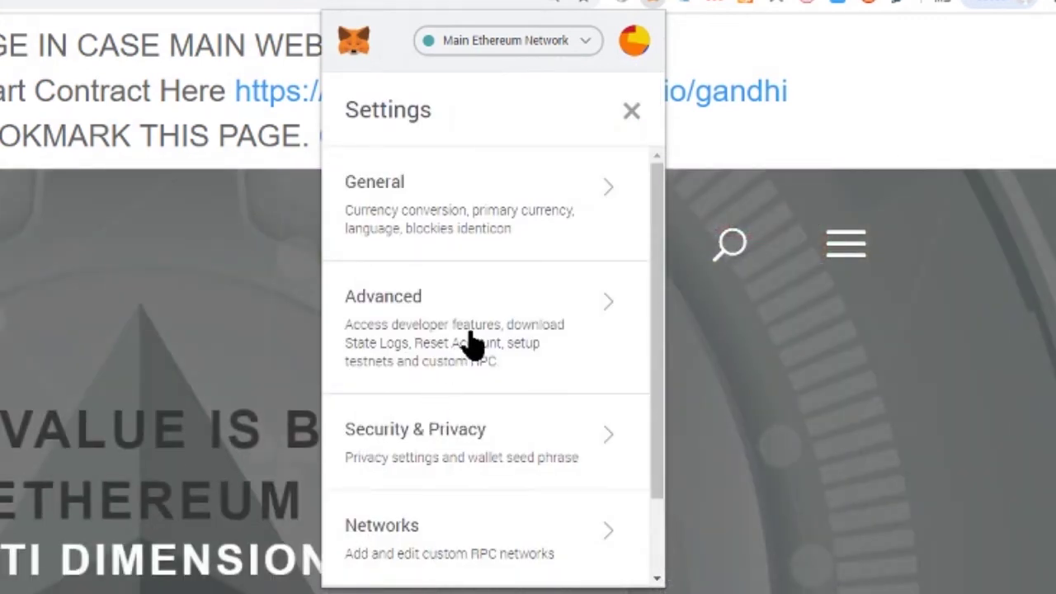
left_click(422, 339)
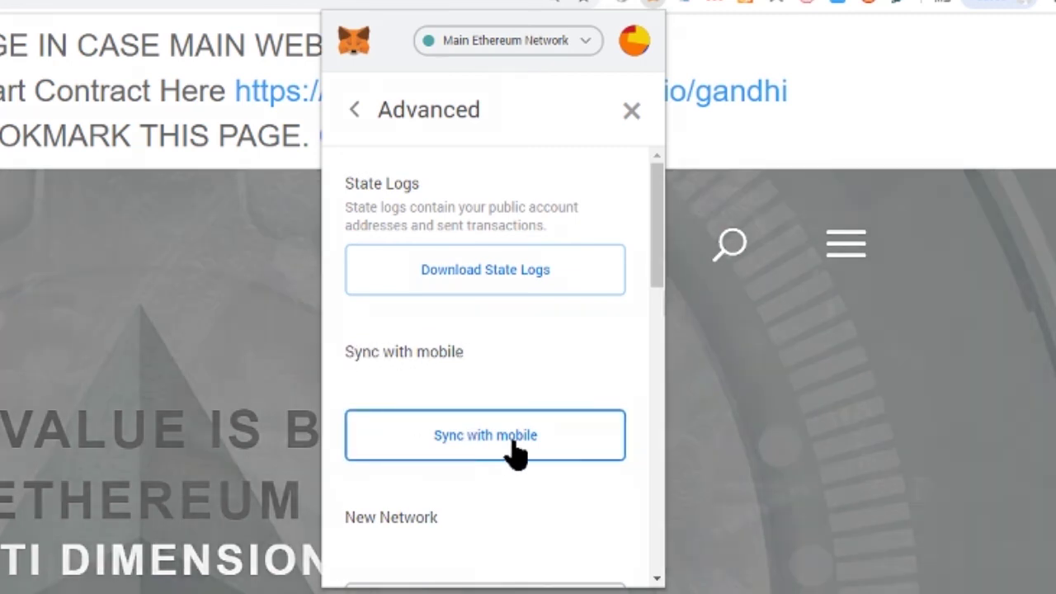
left_click(510, 443)
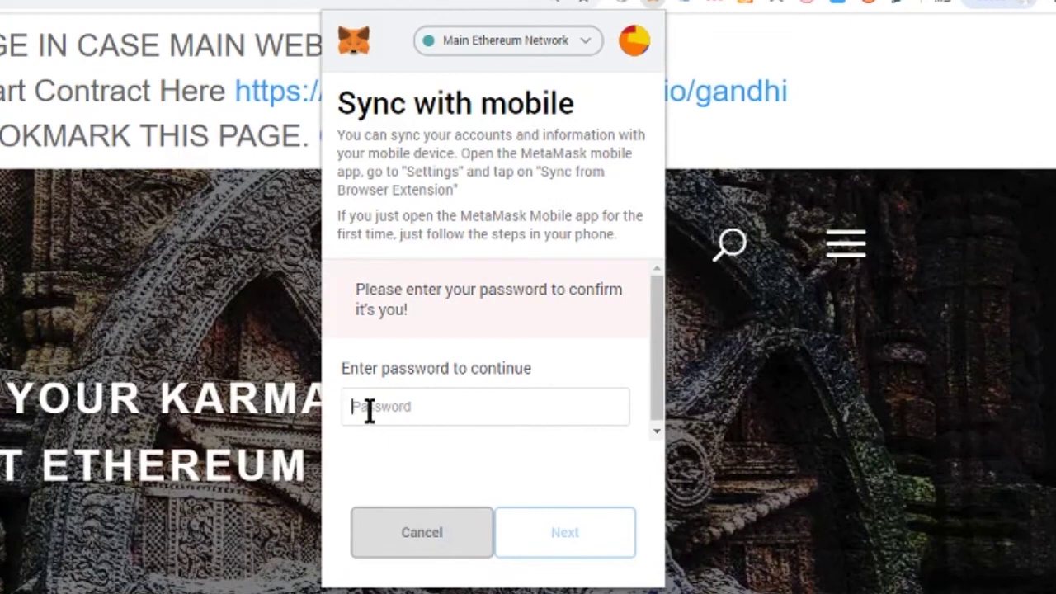
type("••")
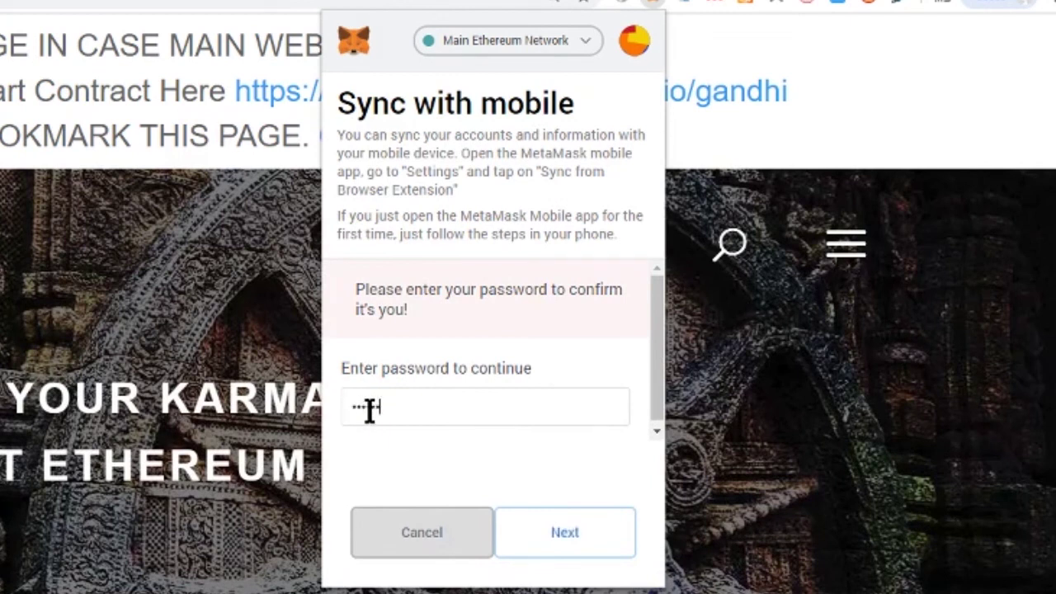